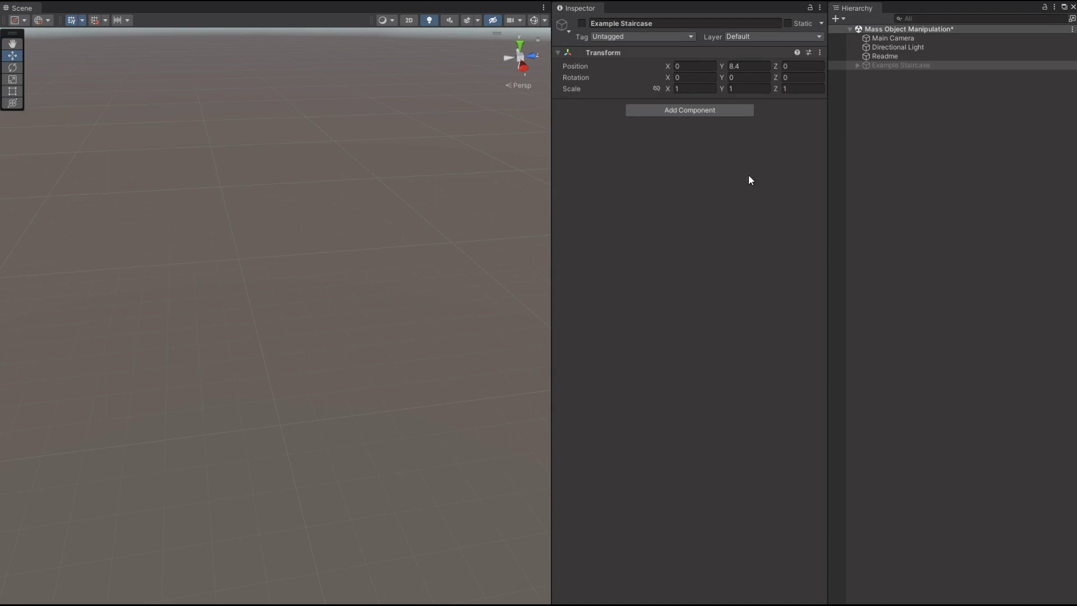
Step: Create an empty object in the Hierarchy named Step
{"action": "right_click", "coordinate": [873, 86]}
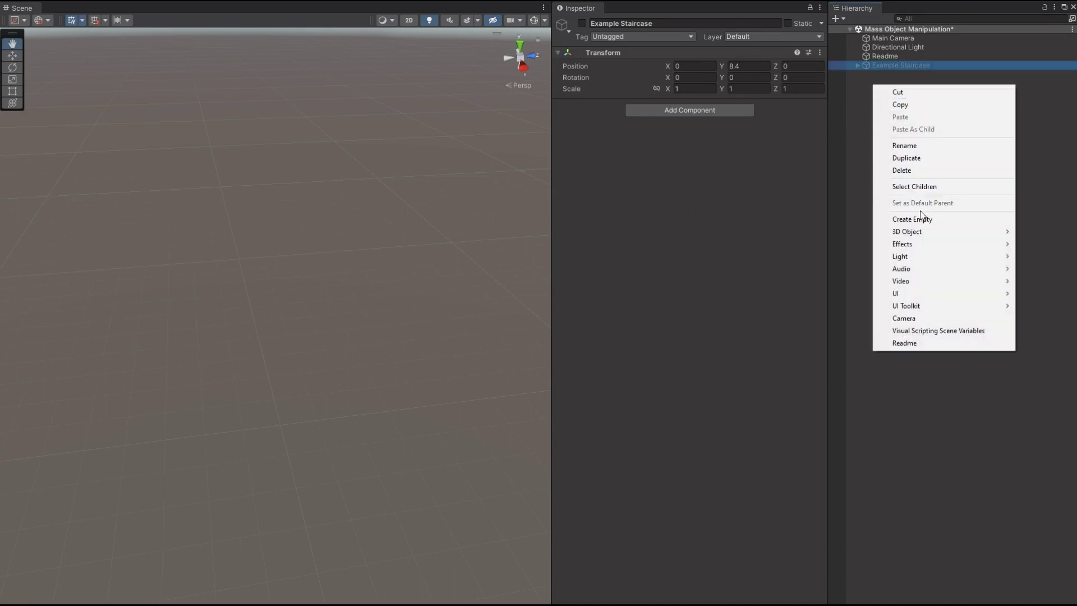
{"action": "left_click", "coordinate": [920, 219]}
{"action": "type", "text": "Ste"}
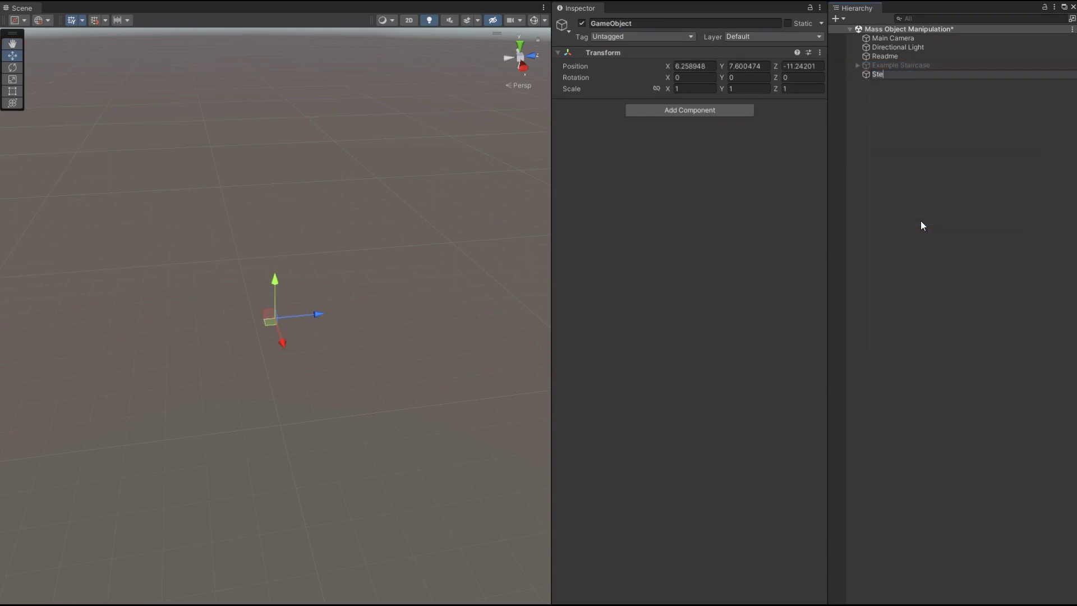
{"action": "type", "text": "p"}
{"action": "key", "text": "Return"}
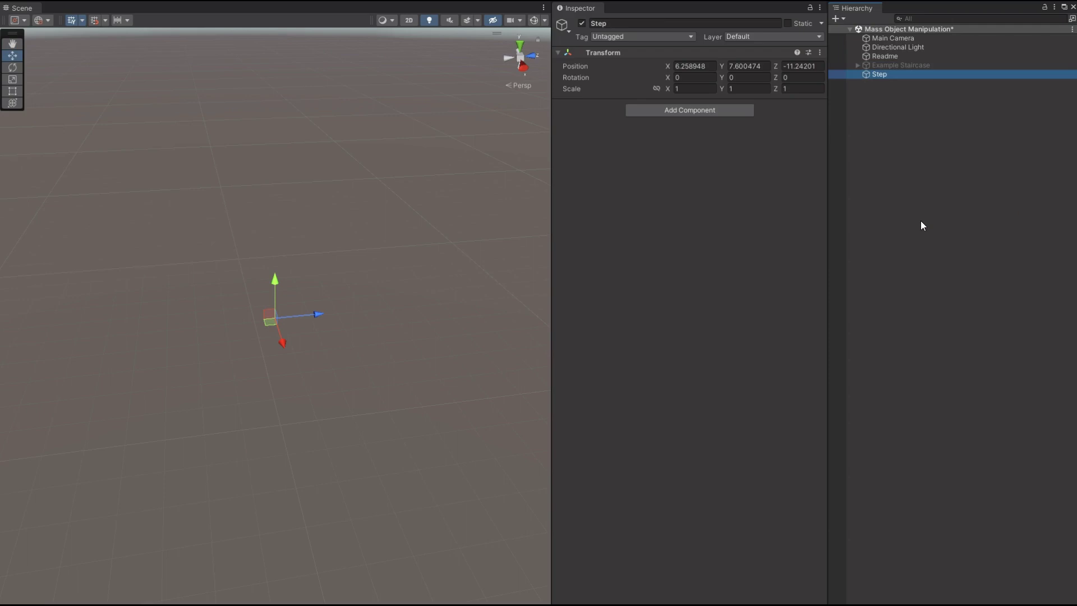
Step: Add a child cube under Step named Floor
{"action": "right_click", "coordinate": [870, 76]}
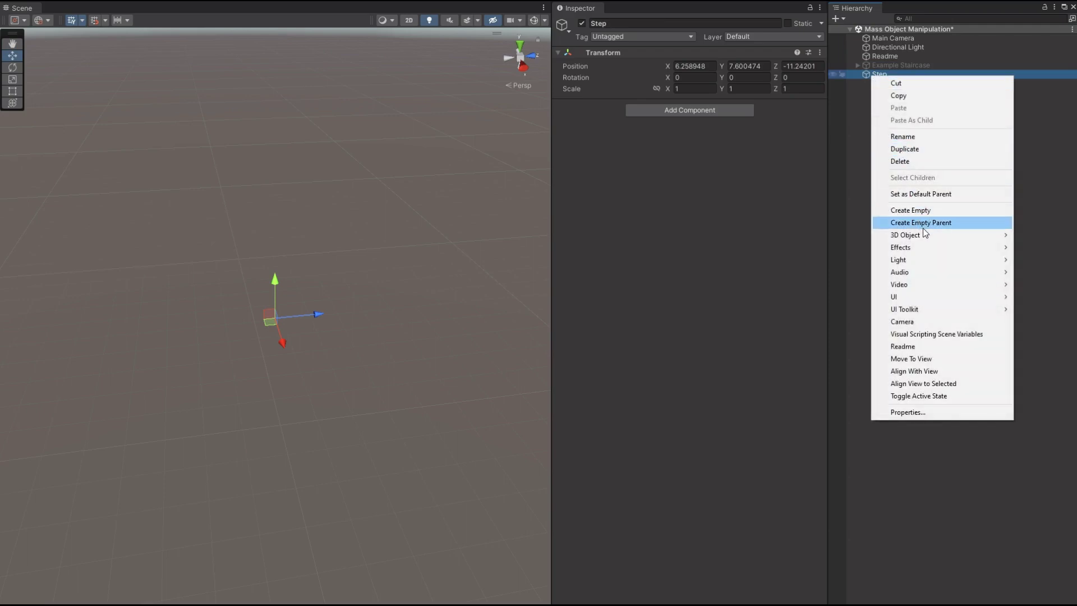
{"action": "mouse_move", "coordinate": [924, 236]}
{"action": "left_click", "coordinate": [808, 236]}
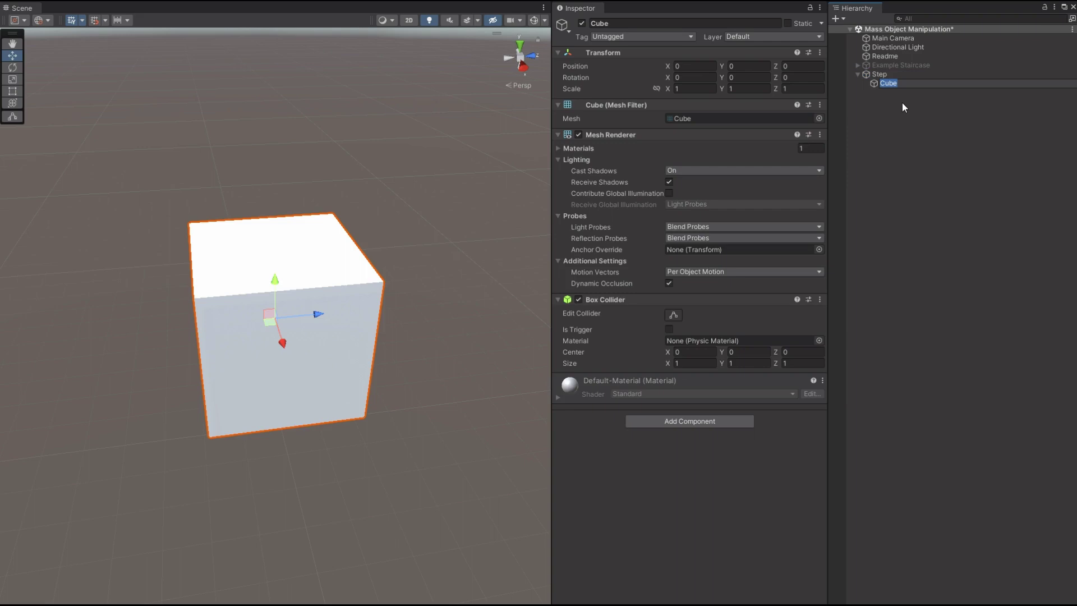
{"action": "type", "text": "Floor"}
{"action": "key", "text": "Return"}
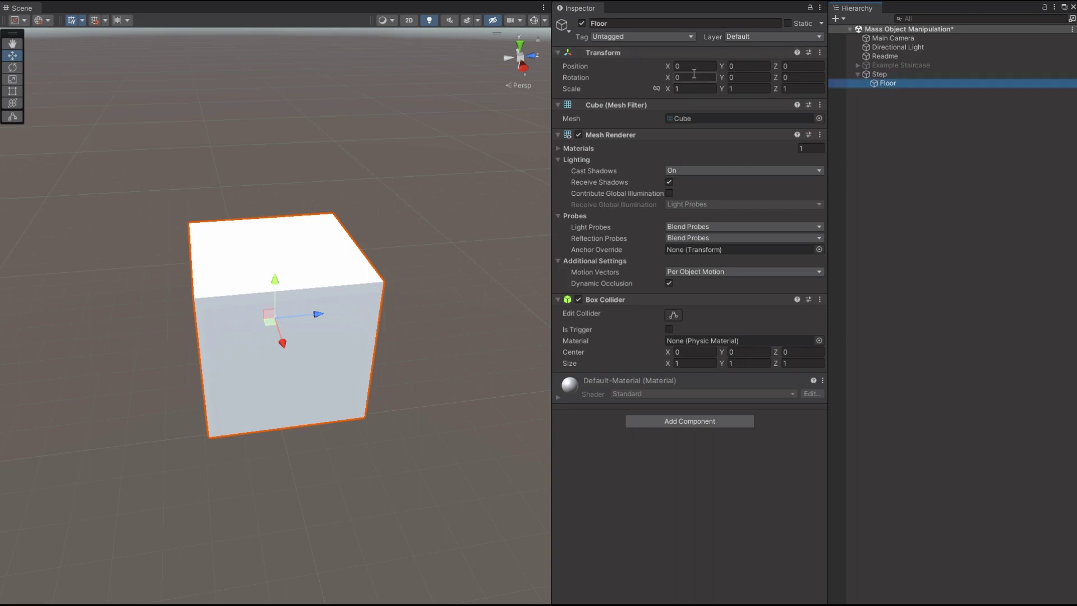
Step: Scale the Floor cube to 1, 0.35, 2.5
{"action": "left_click", "coordinate": [694, 90]}
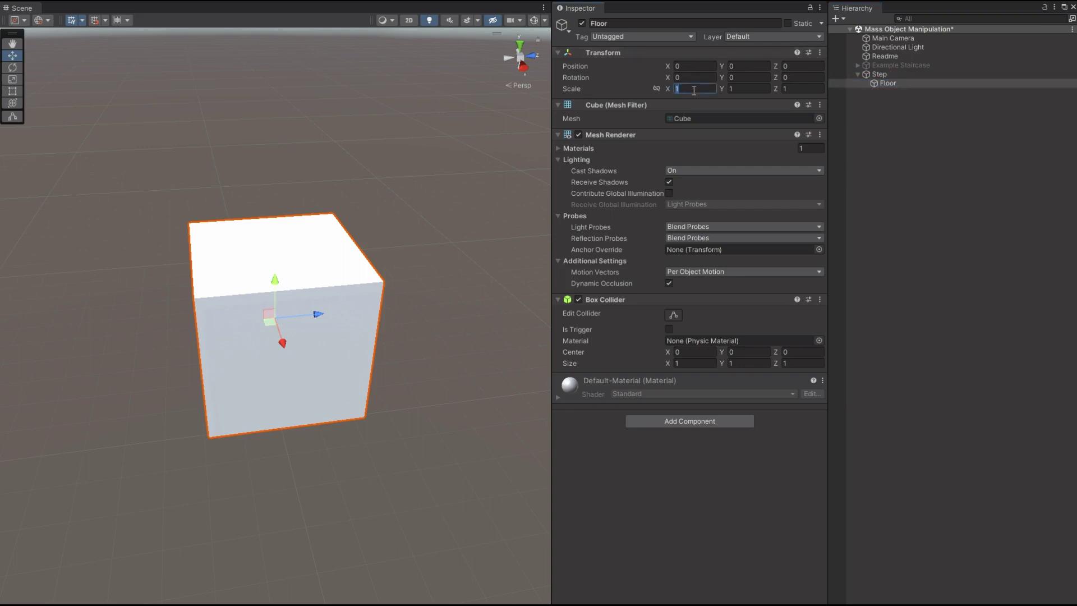
{"action": "key", "text": "Tab"}
{"action": "type", "text": "0.35"}
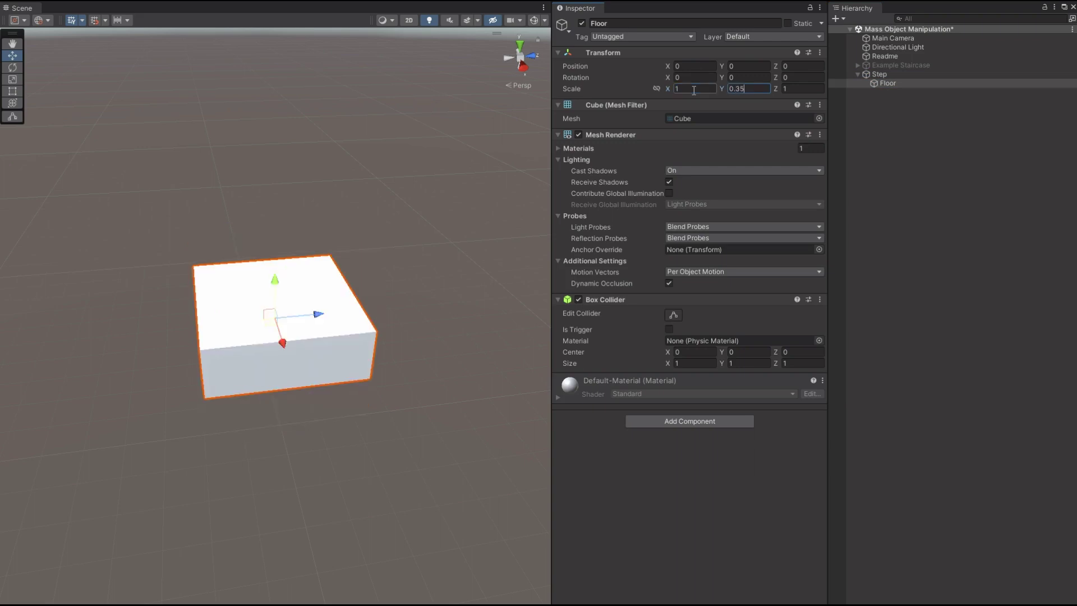
{"action": "key", "text": "Tab"}
{"action": "type", "text": "2.5"}
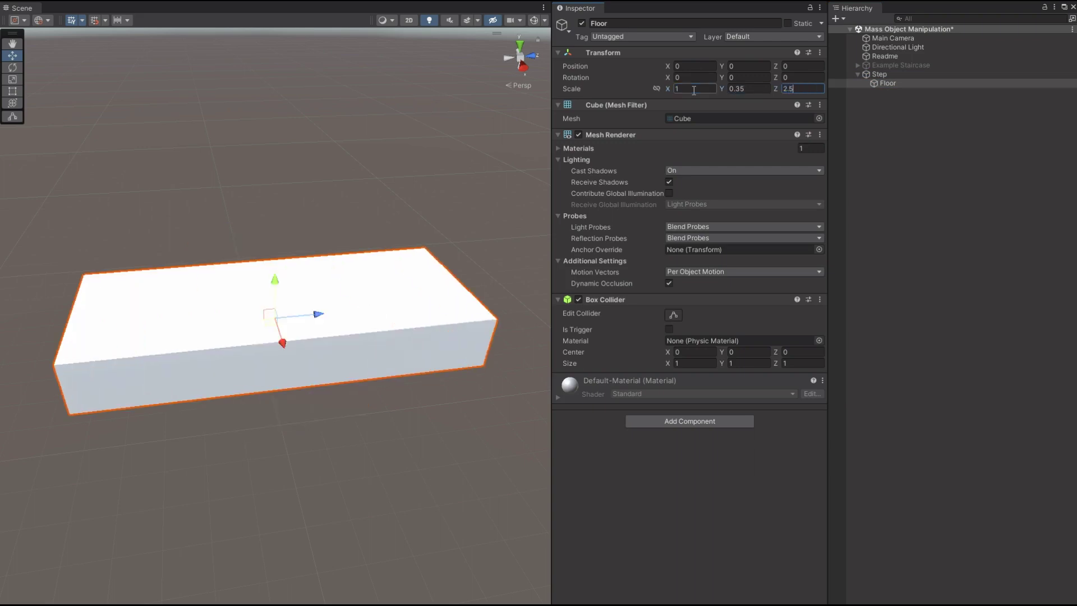
{"action": "left_click", "coordinate": [689, 67]}
Step: Set the Floor's position to -0.5, 0, -1.25
{"action": "type", "text": "-0.5"}
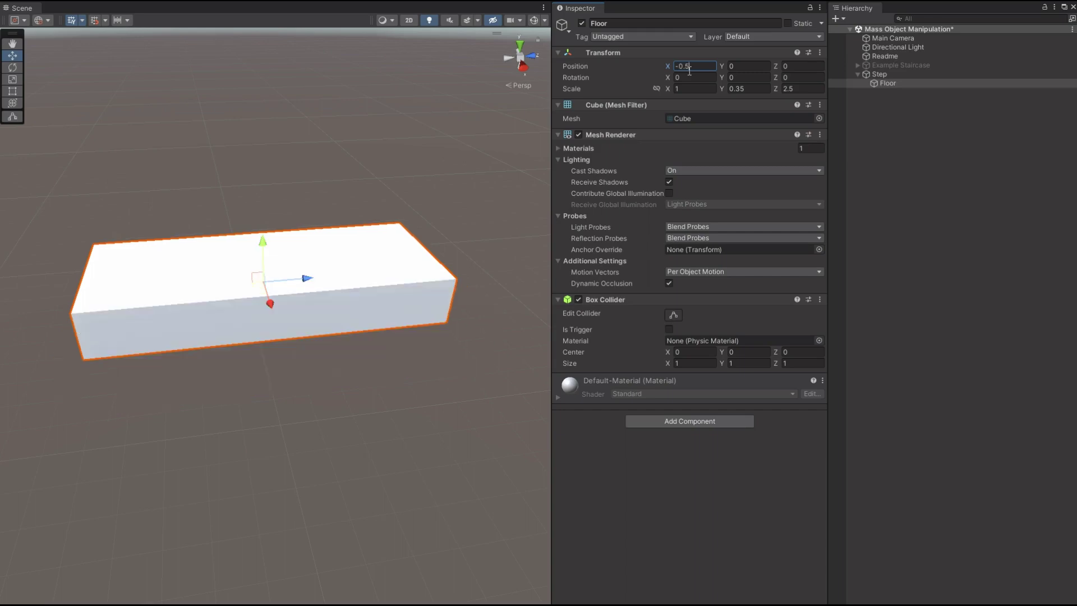
{"action": "key", "text": "Tab"}
{"action": "key", "text": "Tab"}
{"action": "type", "text": "-1.25"}
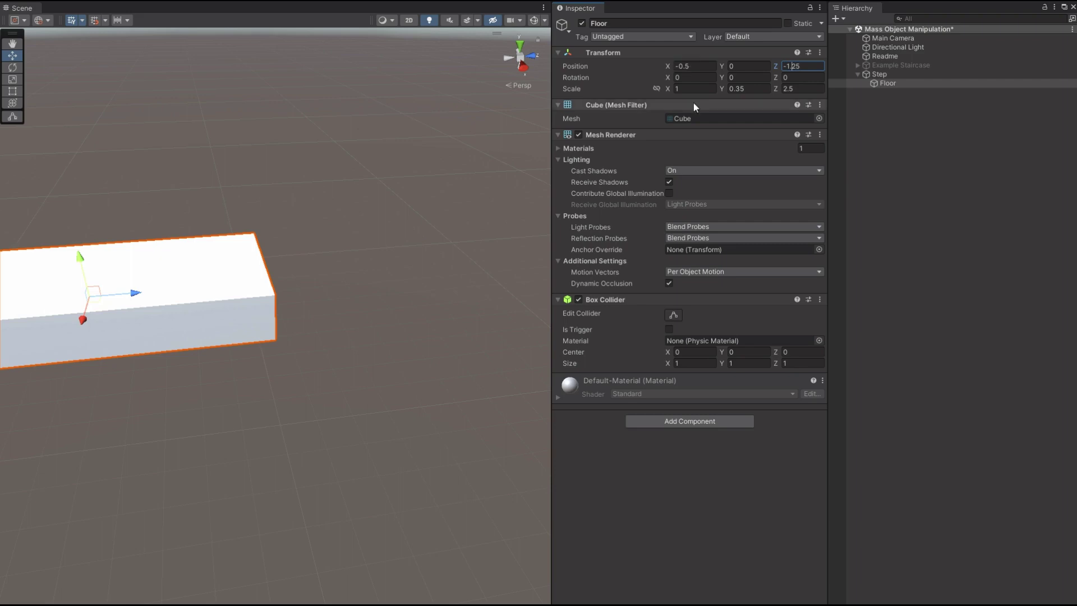
{"action": "key", "text": "Return"}
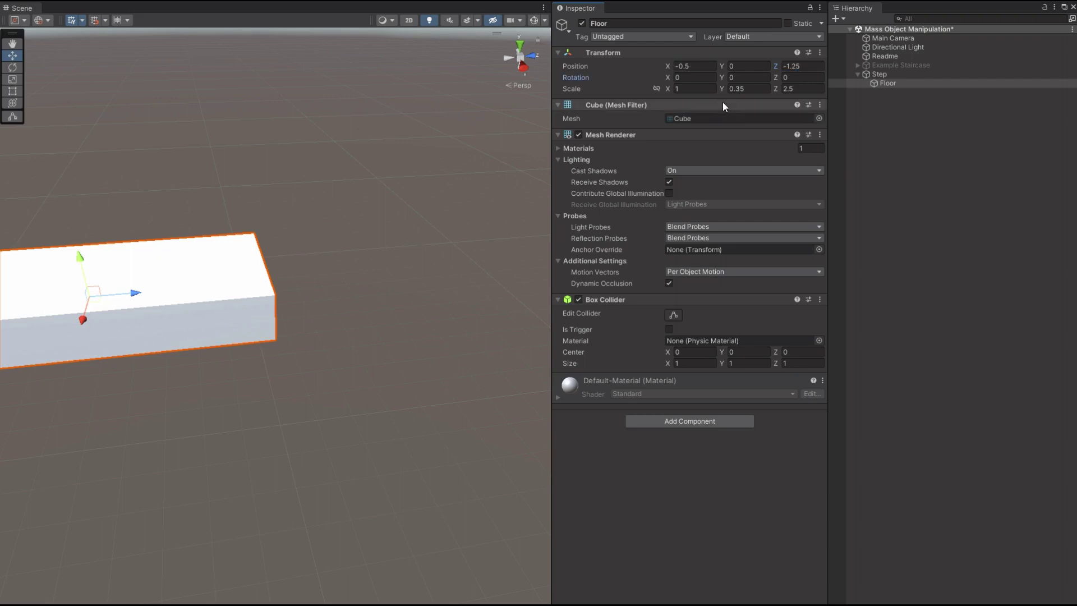
Step: Reset the Step parent's transform to the world origin
{"action": "left_click", "coordinate": [881, 74]}
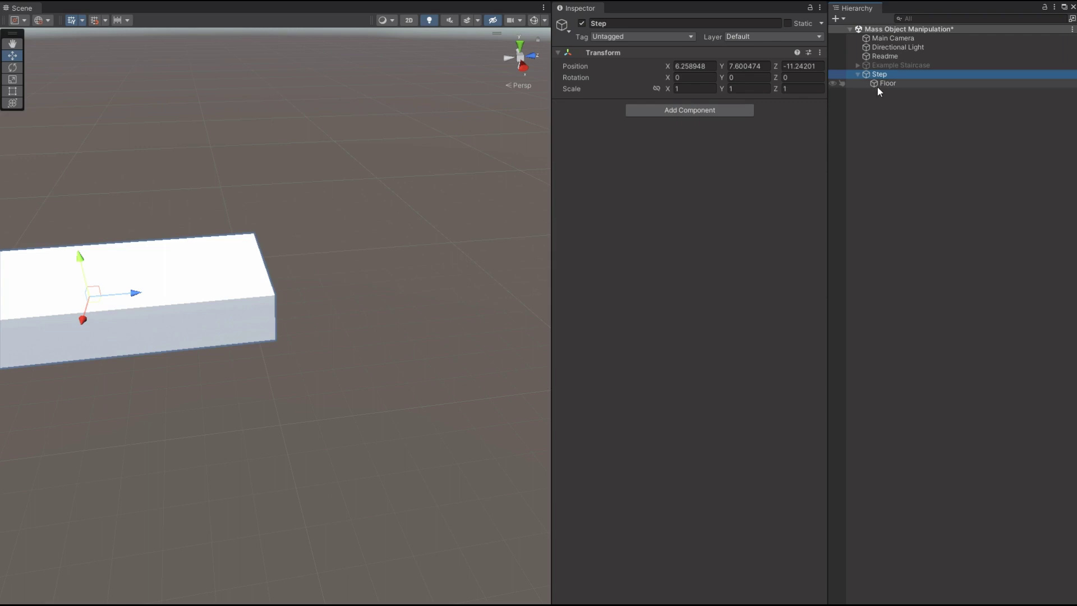
{"action": "left_click", "coordinate": [819, 52]}
{"action": "left_click", "coordinate": [842, 65]}
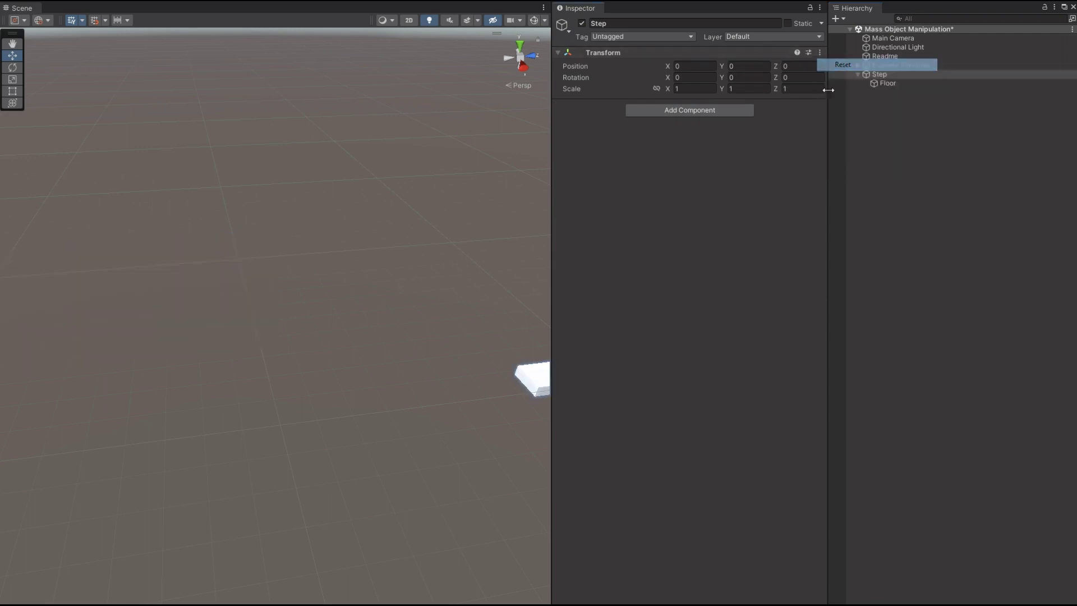
{"action": "right_click_drag", "start_coordinate": [342, 365], "coordinate": [426, 392]}
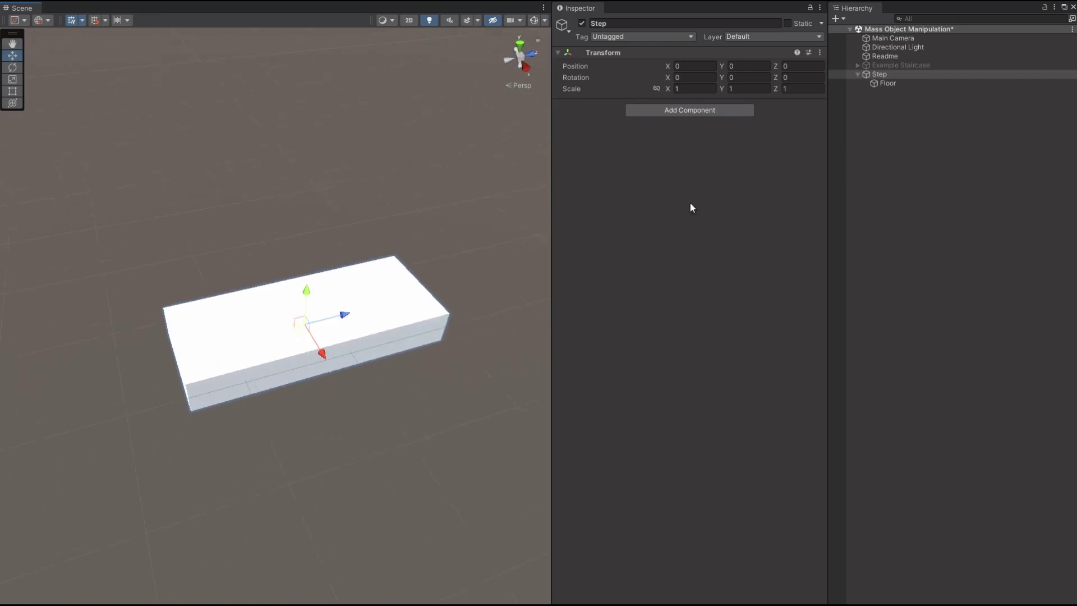
Step: Add another child cube under Step named Left Wall
{"action": "left_click", "coordinate": [365, 314]}
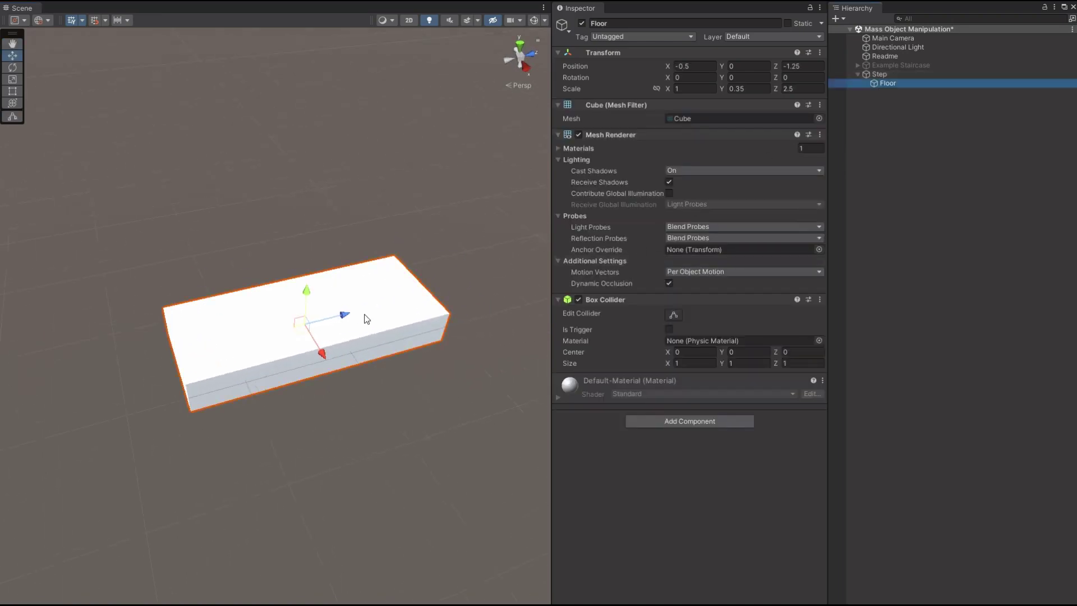
{"action": "left_click", "coordinate": [880, 76]}
{"action": "right_click", "coordinate": [880, 77]}
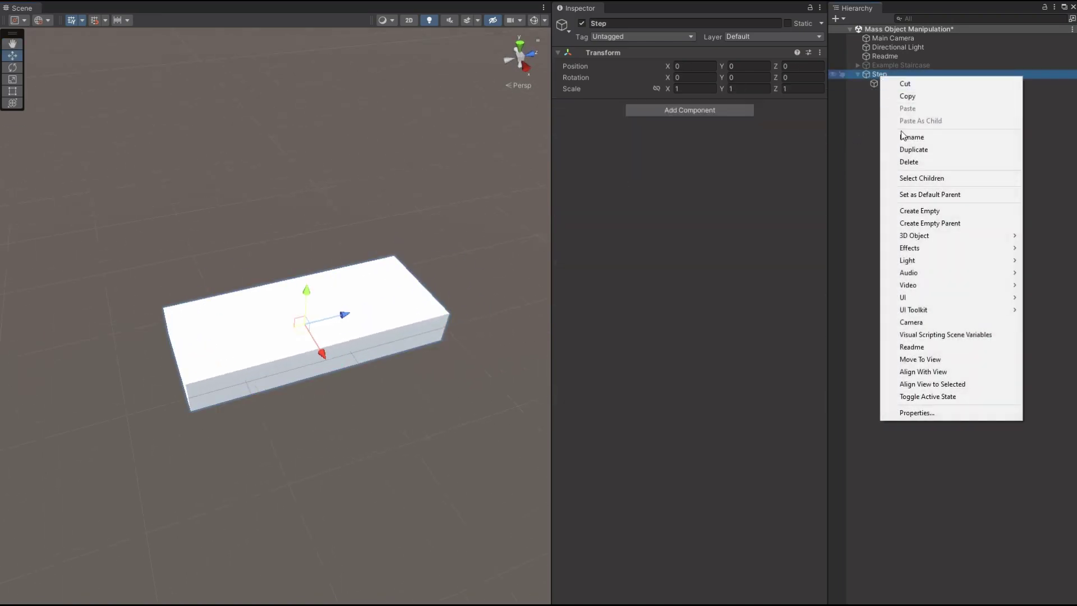
{"action": "mouse_move", "coordinate": [926, 238]}
{"action": "left_click", "coordinate": [823, 238]}
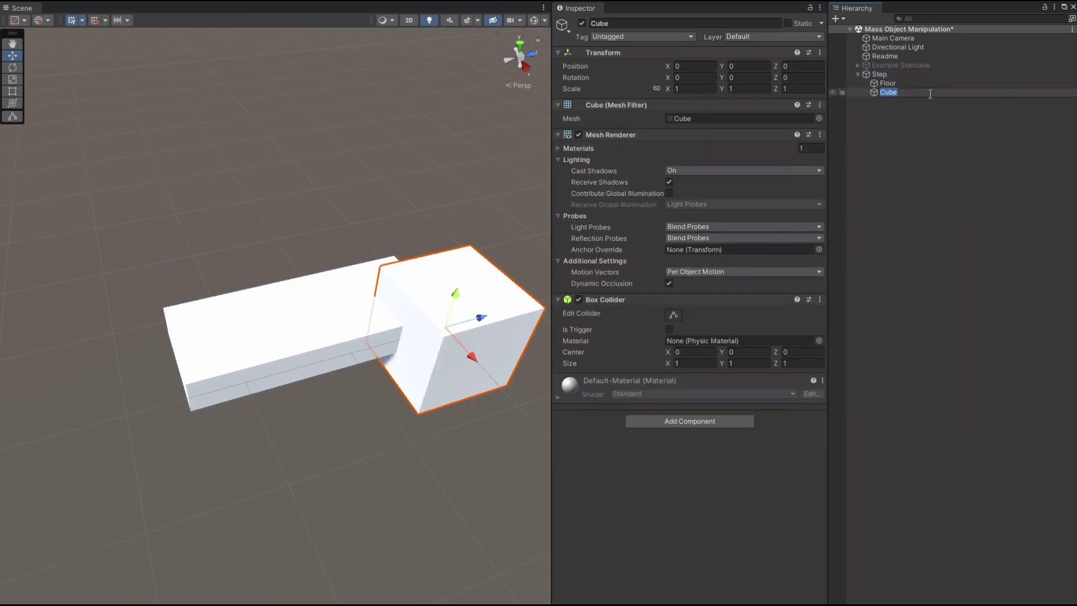
{"action": "type", "text": "Left Wall"}
{"action": "key", "text": "Return"}
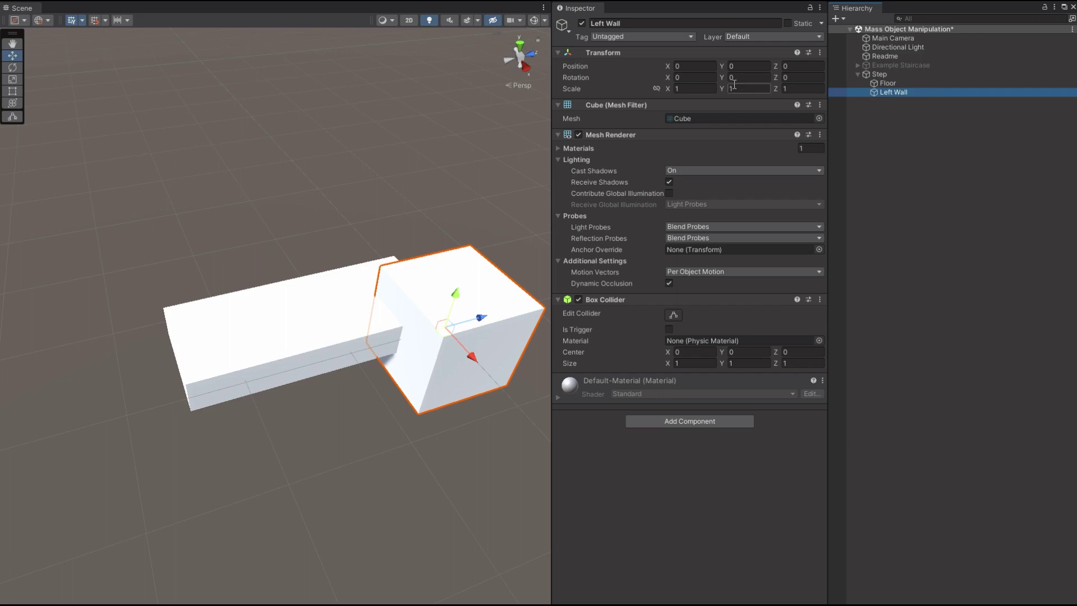
Step: Scale the Left Wall to 1, 3, 0.2 and vertex-snap it onto the floor's near corner
{"action": "left_click", "coordinate": [707, 85]}
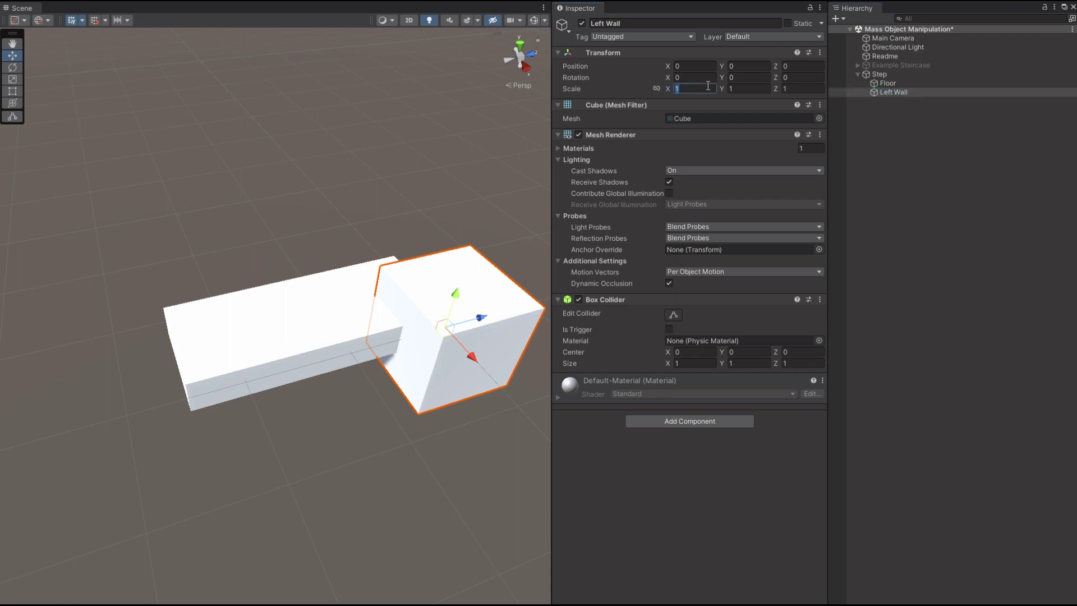
{"action": "key", "text": "Tab"}
{"action": "type", "text": "3"}
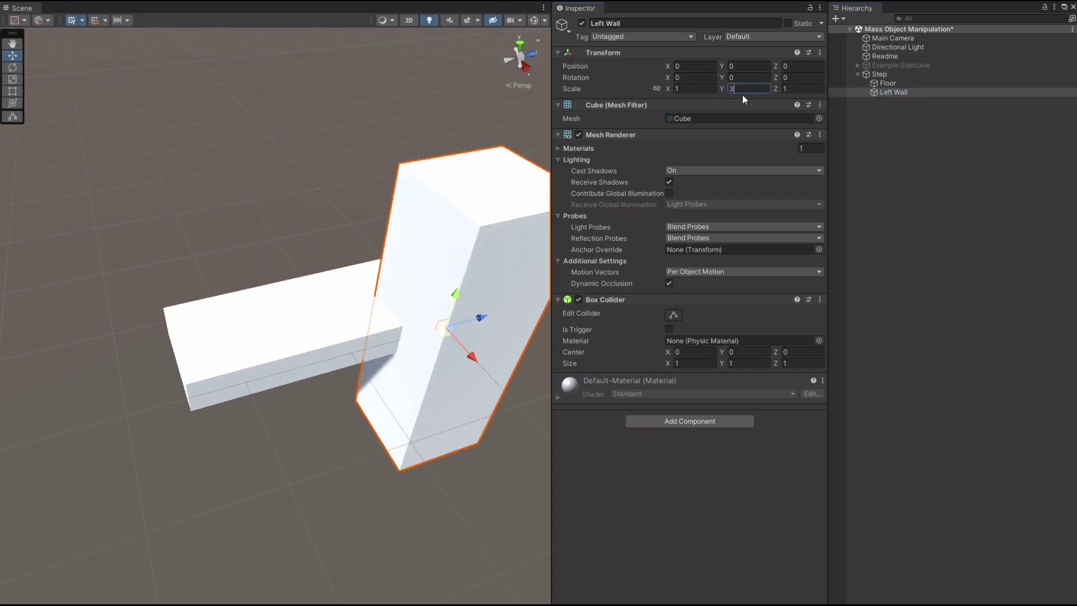
{"action": "key", "text": "Tab"}
{"action": "type", "text": "0.2"}
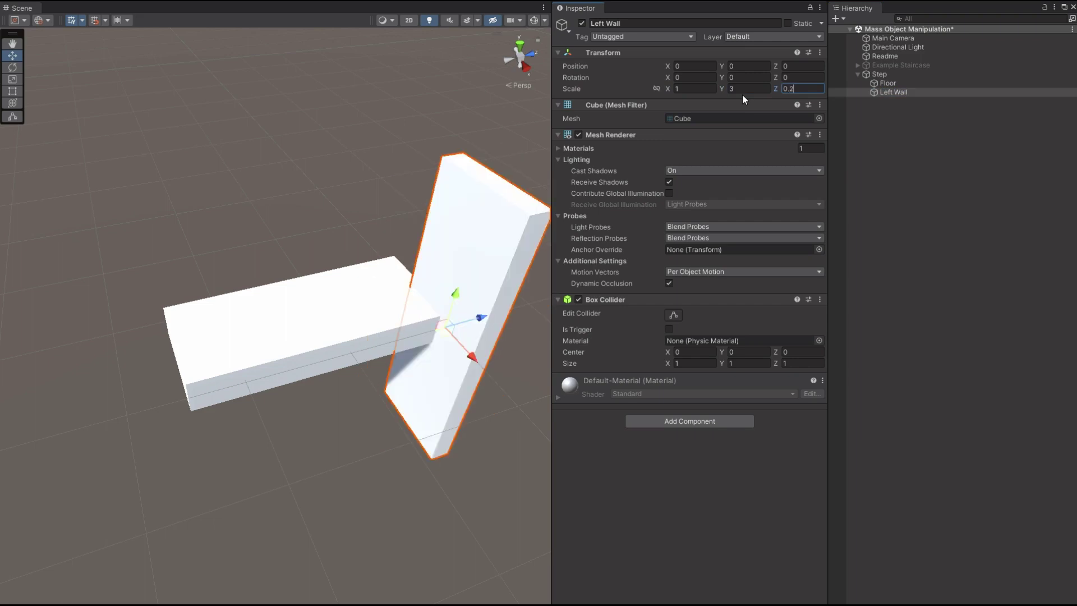
{"action": "left_click", "coordinate": [447, 399]}
{"action": "key", "text": "v"}
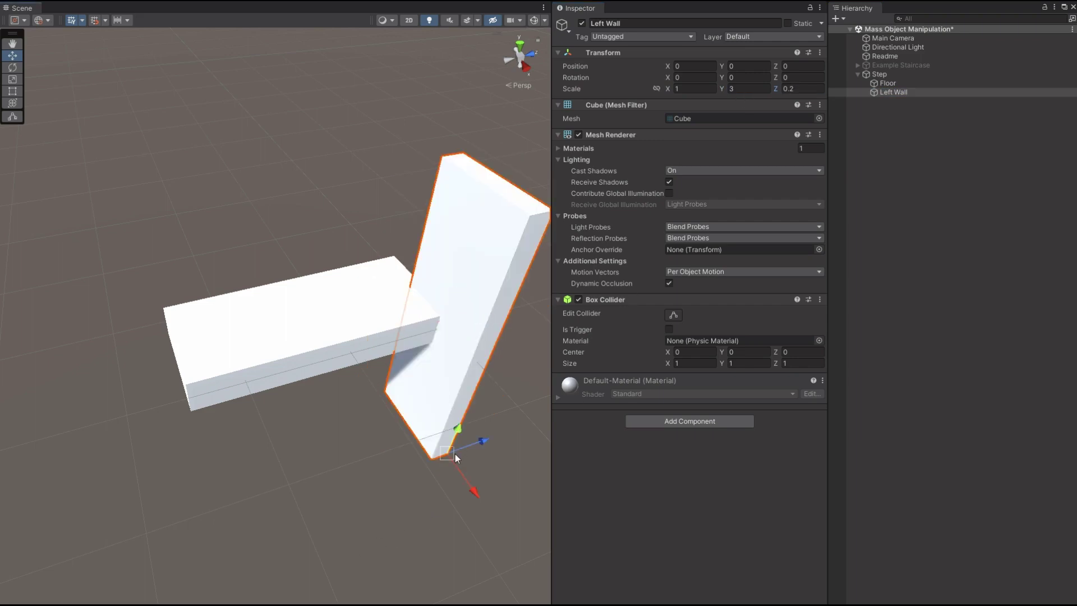
{"action": "left_click_drag", "start_coordinate": [448, 456], "coordinate": [175, 385]}
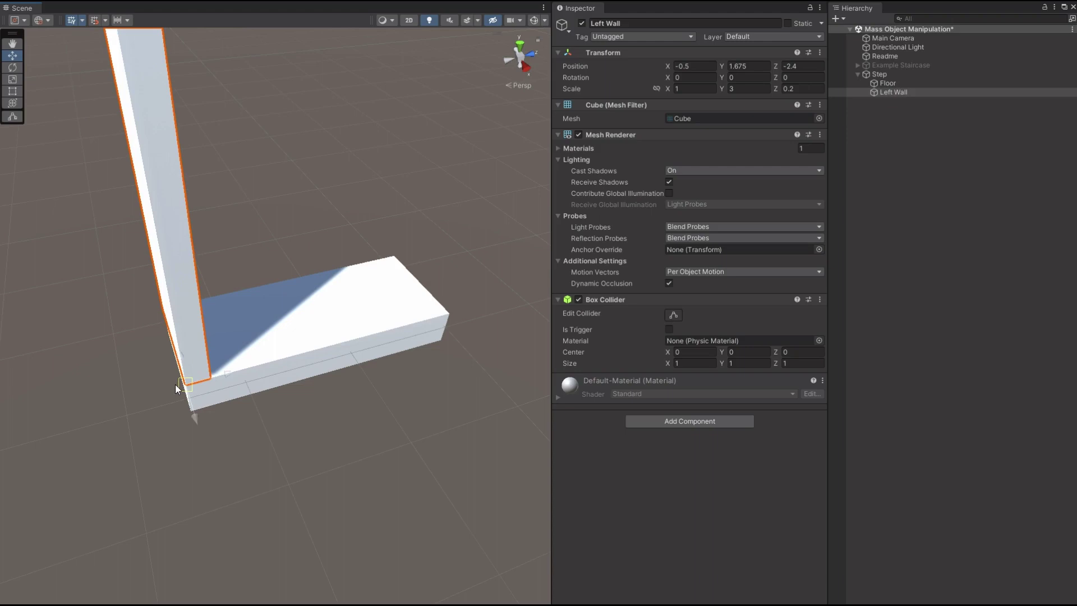
Step: Duplicate the Left Wall as Right Wall and vertex-snap it to the floor's far end
{"action": "key", "text": "ctrl+d"}
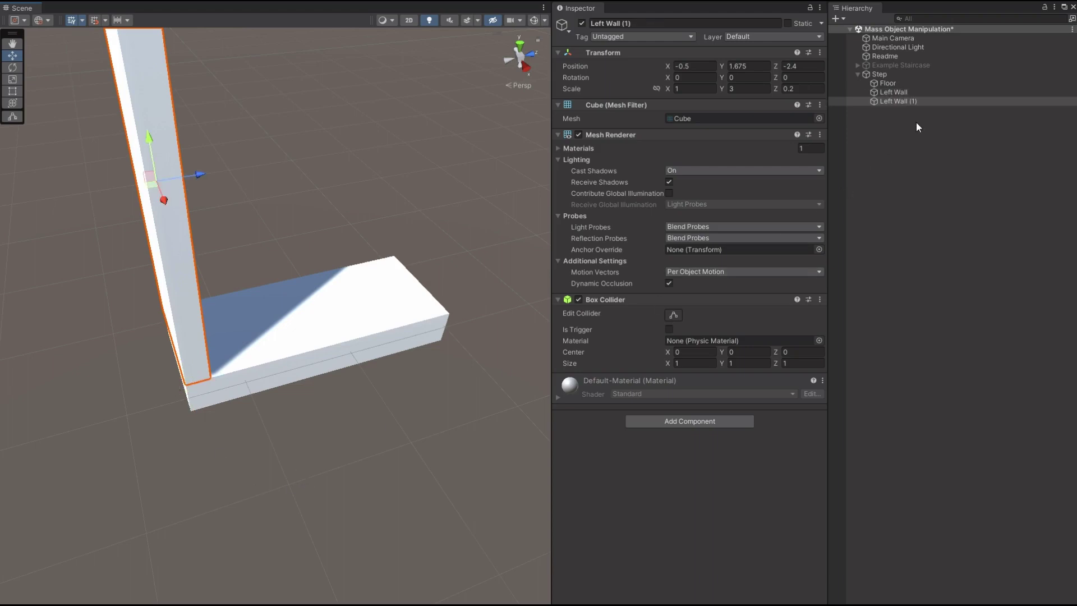
{"action": "left_click", "coordinate": [907, 106]}
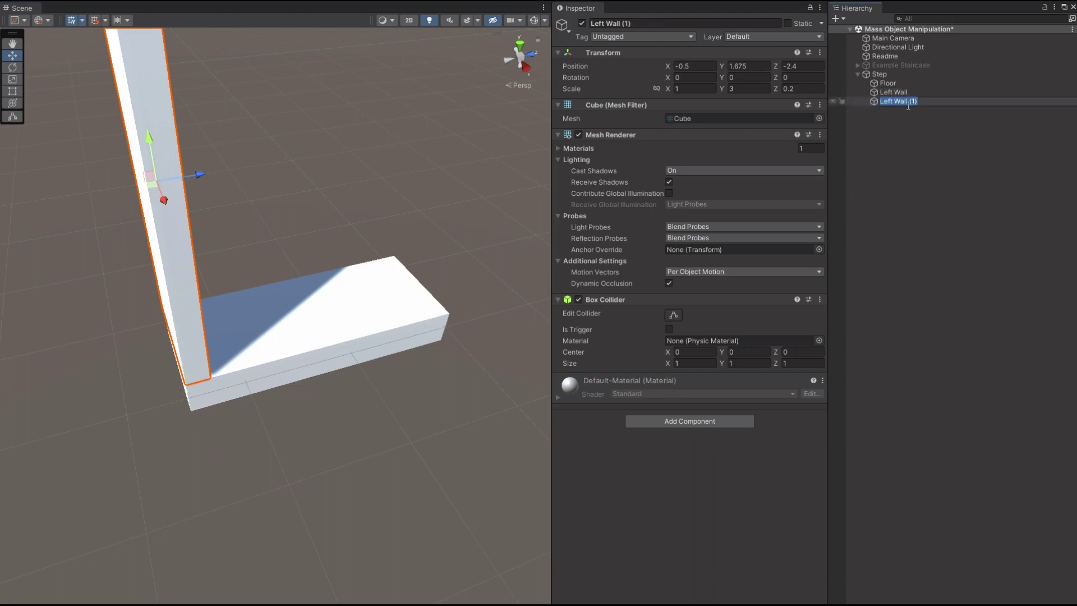
{"action": "type", "text": "Right Wall"}
{"action": "key", "text": "Return"}
{"action": "key", "text": "v"}
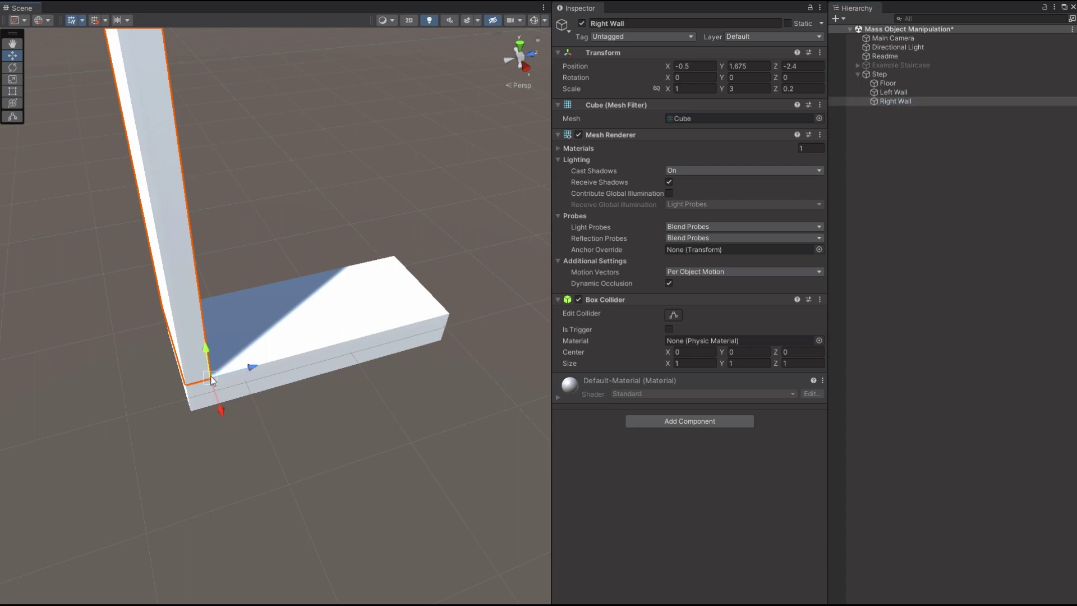
{"action": "left_click_drag", "start_coordinate": [211, 380], "coordinate": [449, 323]}
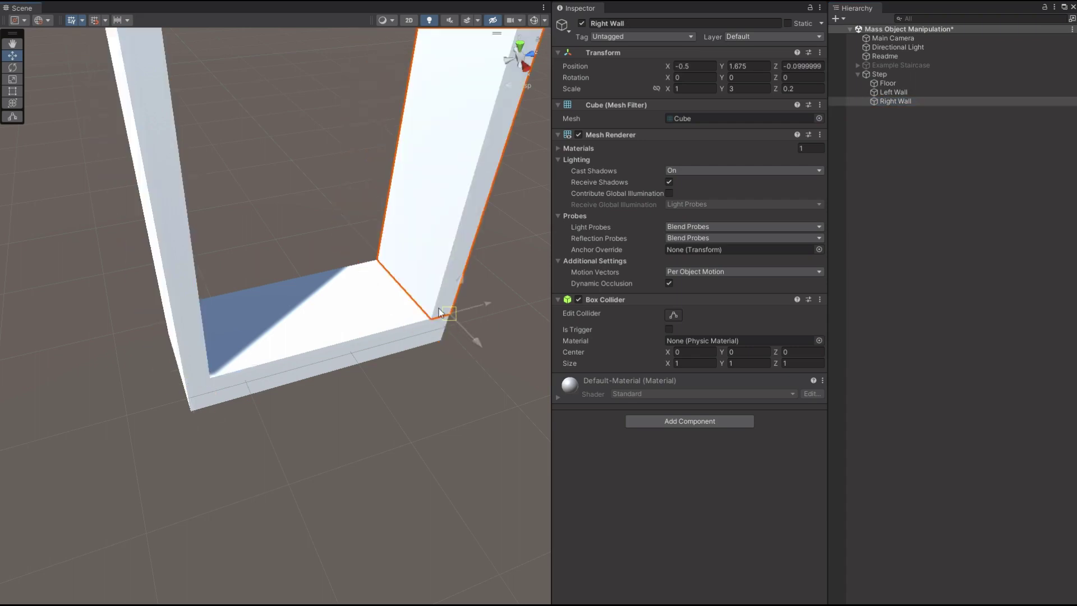
Step: Duplicate the Floor as Roof and vertex-snap it onto the tops of both walls
{"action": "scroll", "coordinate": [460, 408], "scroll_direction": "down", "scroll_amount": 8}
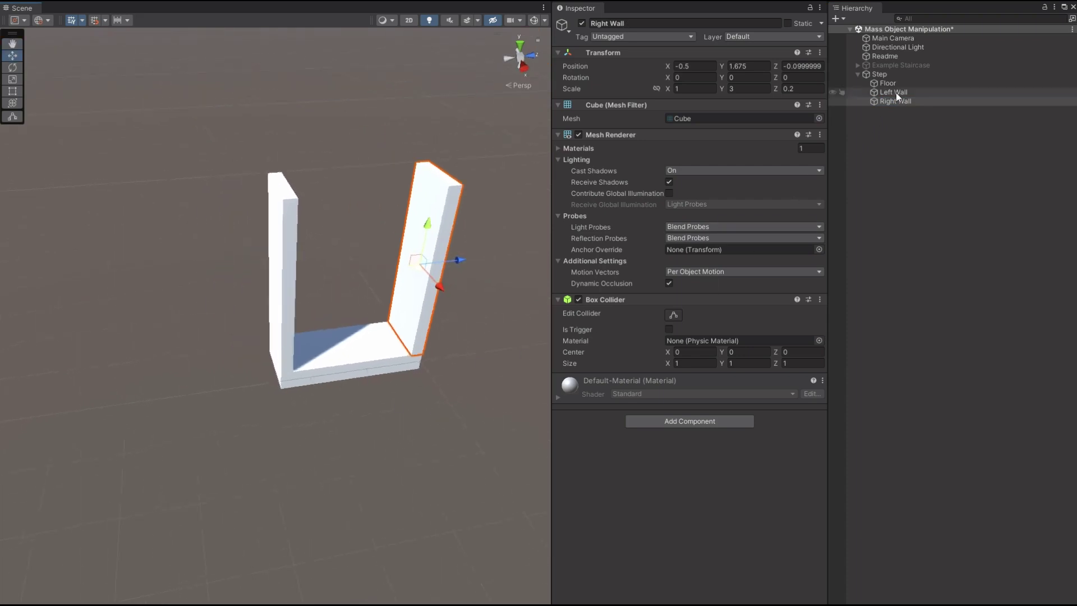
{"action": "left_click", "coordinate": [888, 83]}
{"action": "key", "text": "ctrl+d"}
{"action": "key", "text": "F2"}
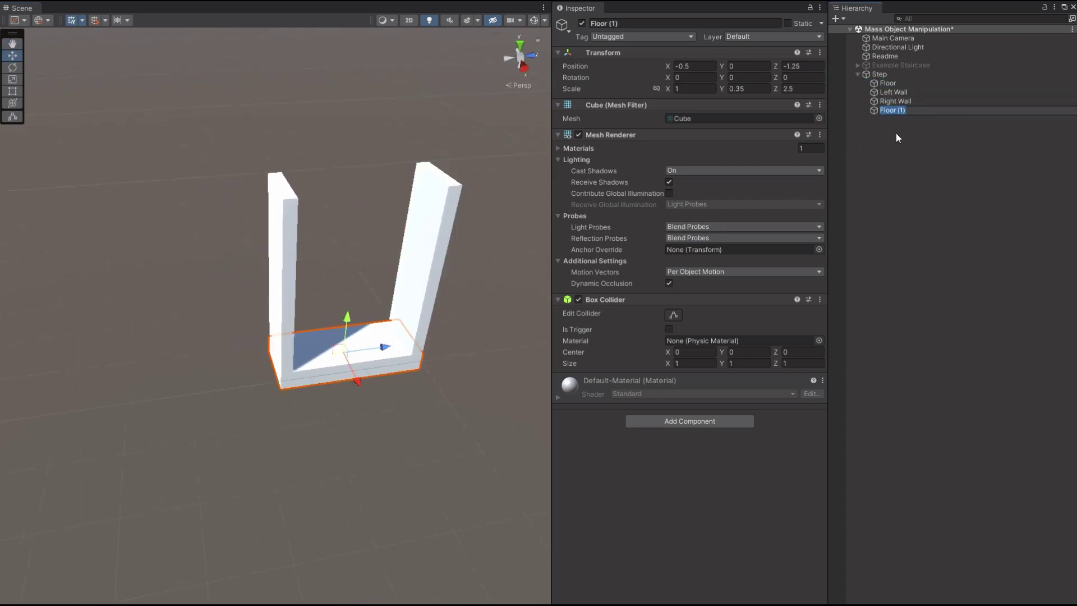
{"action": "type", "text": "Roof"}
{"action": "key", "text": "Return"}
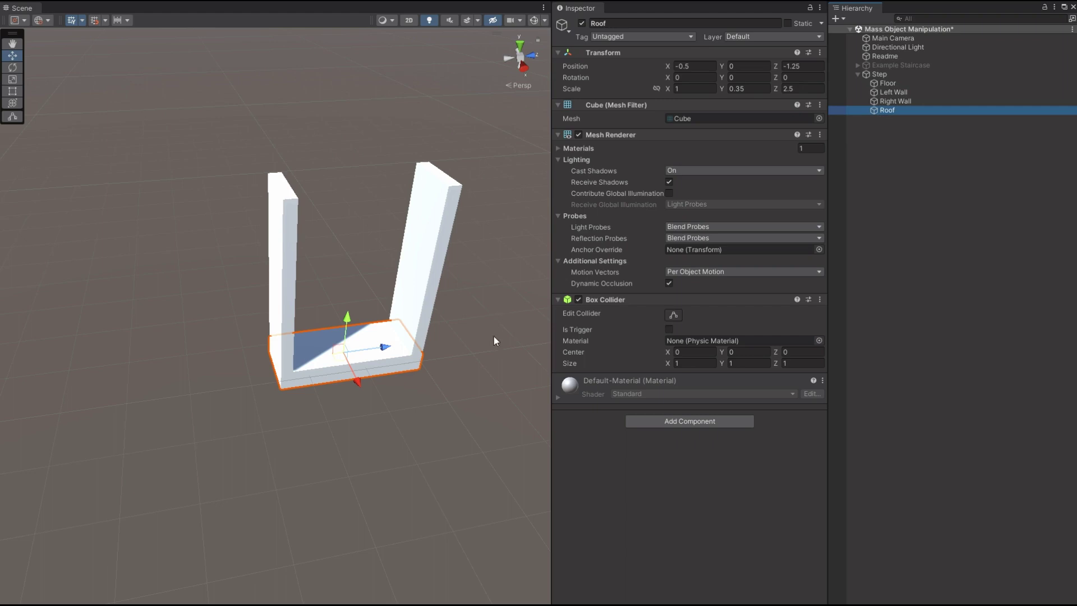
{"action": "key", "text": "v"}
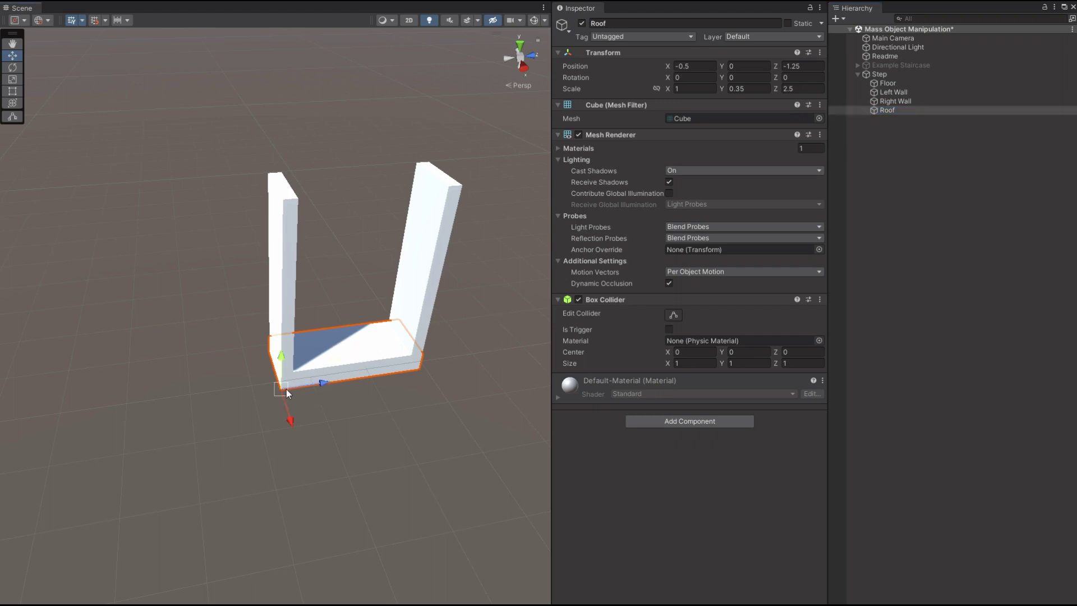
{"action": "left_click_drag", "start_coordinate": [286, 388], "coordinate": [285, 203]}
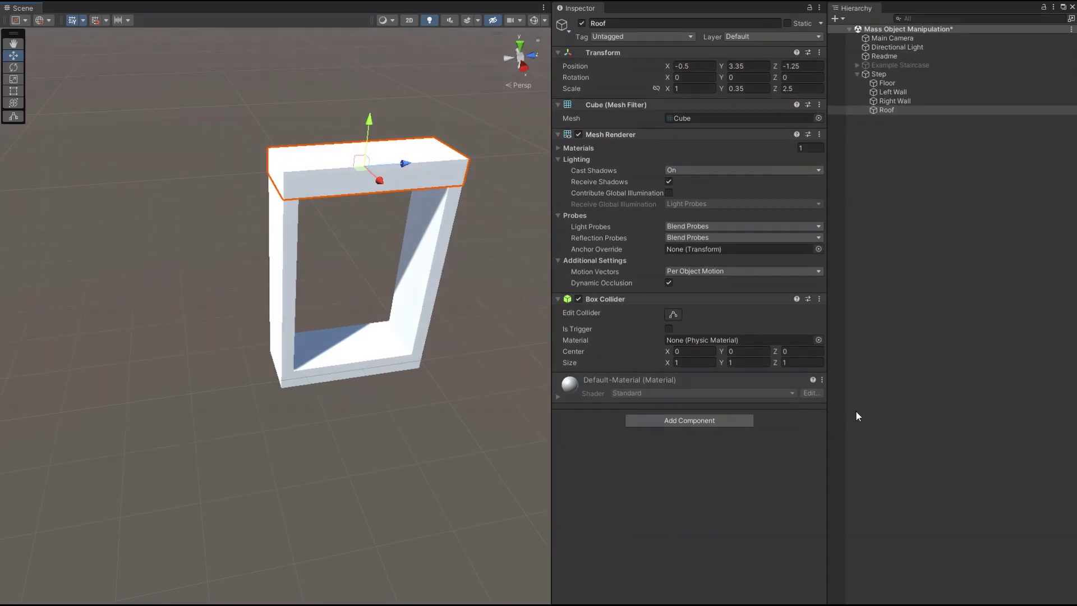
Step: Collapse the Step object and duplicate it into Step (1) through Step (24)
{"action": "left_click", "coordinate": [873, 74]}
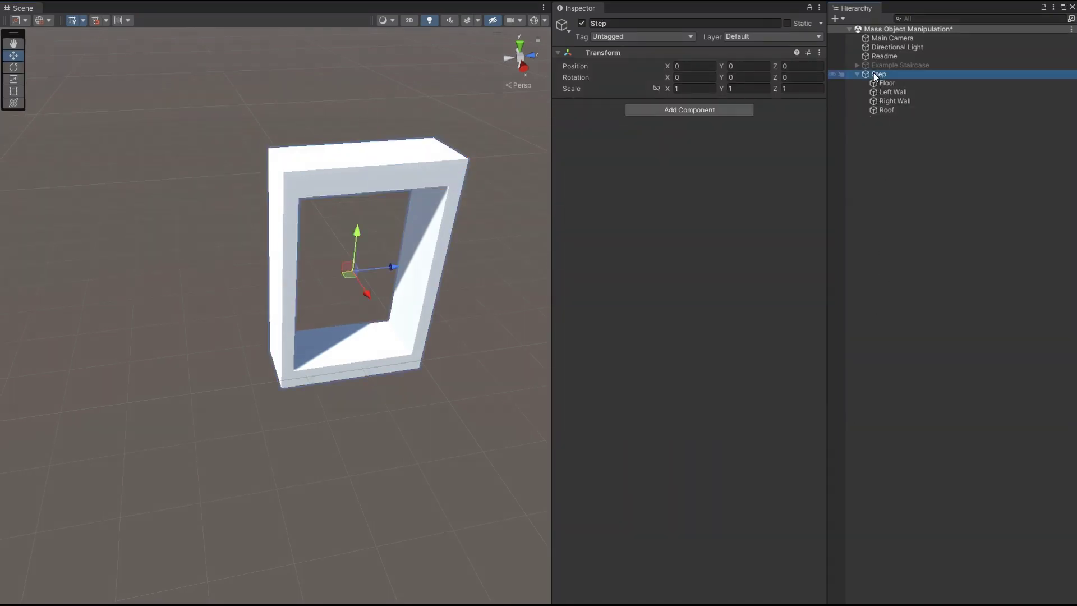
{"action": "left_click", "coordinate": [858, 74]}
{"action": "key", "text": "ctrl+d"}
{"action": "key", "text": "ctrl+d"}
{"action": "key", "text": "ctrl+d"}
{"action": "key", "text": "ctrl+d"}
{"action": "key", "text": "ctrl+d"}
{"action": "key", "text": "ctrl+d"}
{"action": "key", "text": "ctrl+d"}
{"action": "key", "text": "ctrl+d"}
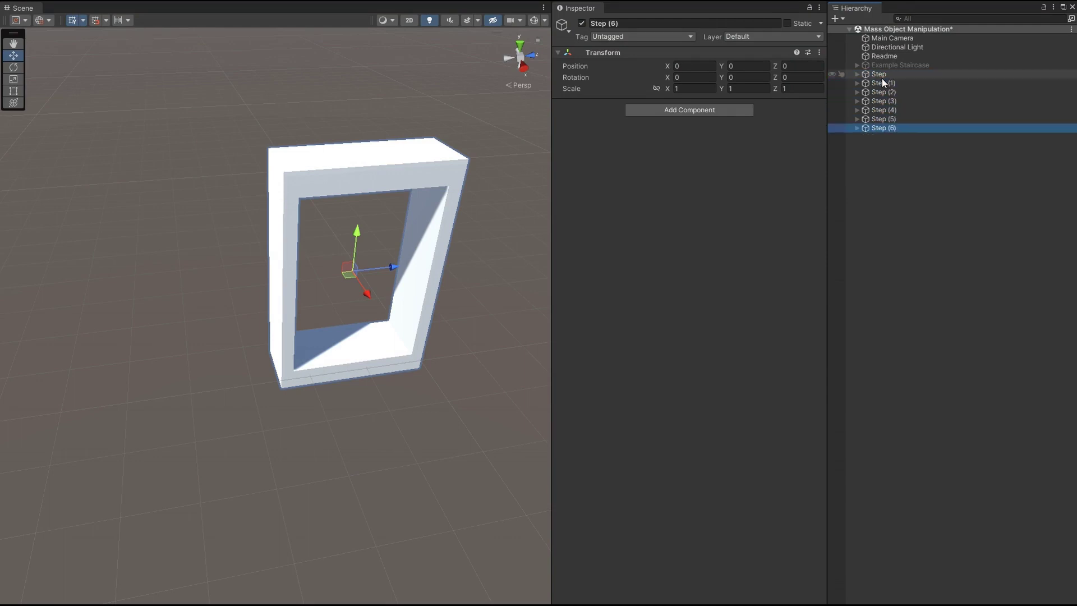
{"action": "key", "text": "ctrl+d"}
{"action": "key", "text": "ctrl+d"}
{"action": "key", "text": "ctrl+d"}
{"action": "key", "text": "ctrl+d"}
{"action": "key", "text": "ctrl+d"}
{"action": "key", "text": "ctrl+d"}
{"action": "key", "text": "ctrl+d"}
{"action": "key", "text": "ctrl+d"}
{"action": "key", "text": "ctrl+d"}
{"action": "key", "text": "ctrl+d"}
{"action": "key", "text": "ctrl+d"}
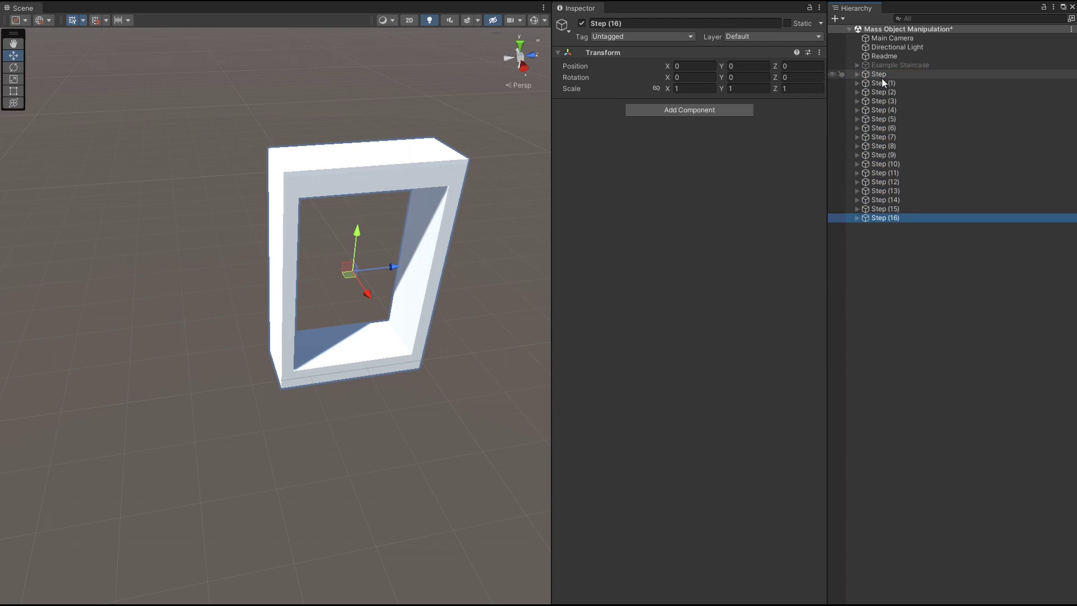
{"action": "key", "text": "ctrl+d"}
{"action": "key", "text": "ctrl+d"}
{"action": "key", "text": "ctrl+d"}
{"action": "key", "text": "ctrl+d"}
{"action": "key", "text": "ctrl+d"}
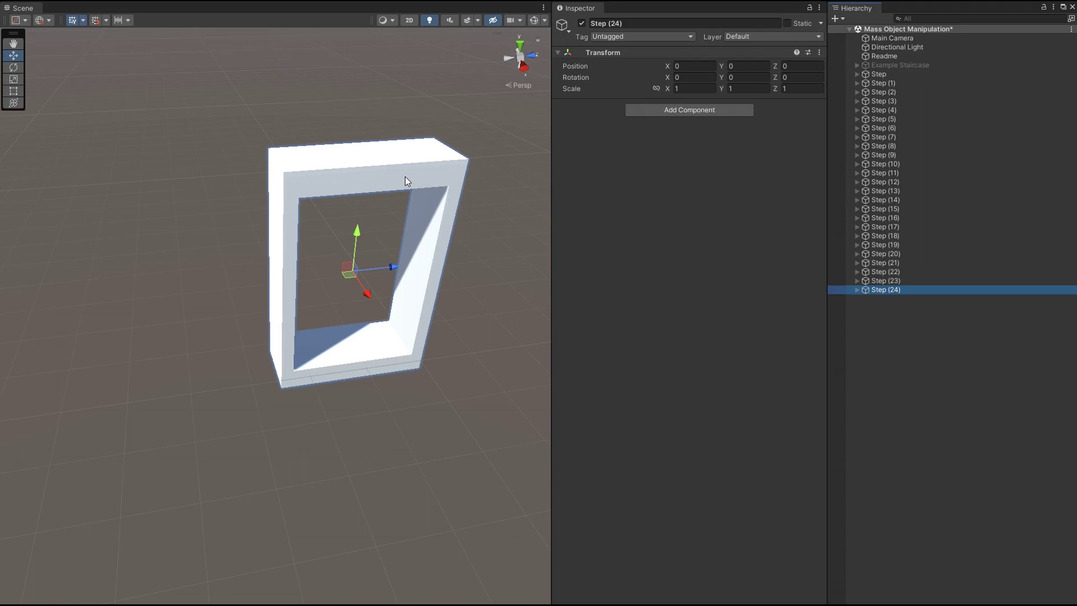
Step: Select all 25 Steps and distribute their Y position with the expression L(8.4,0)
{"action": "left_click", "coordinate": [868, 74], "text": "shift"}
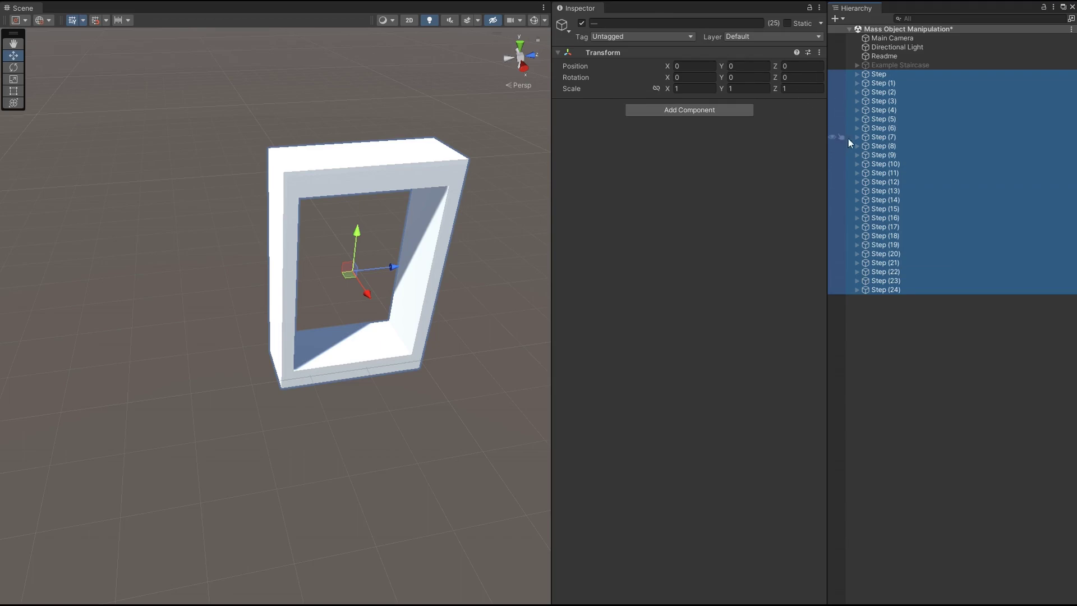
{"action": "left_click", "coordinate": [732, 66]}
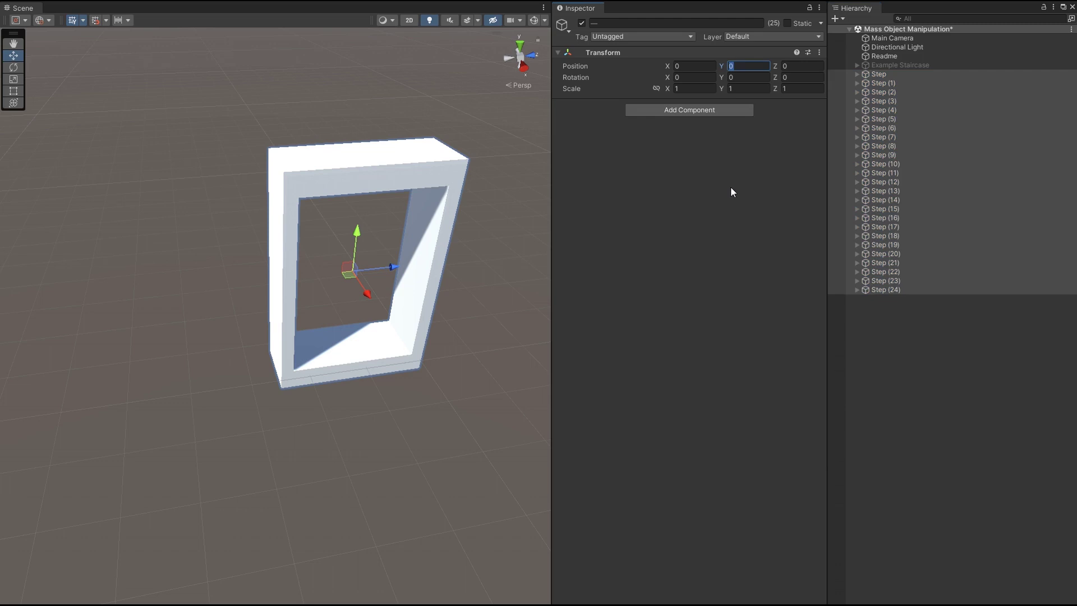
{"action": "type", "text": "L("}
{"action": "type", "text": "8,4,0)"}
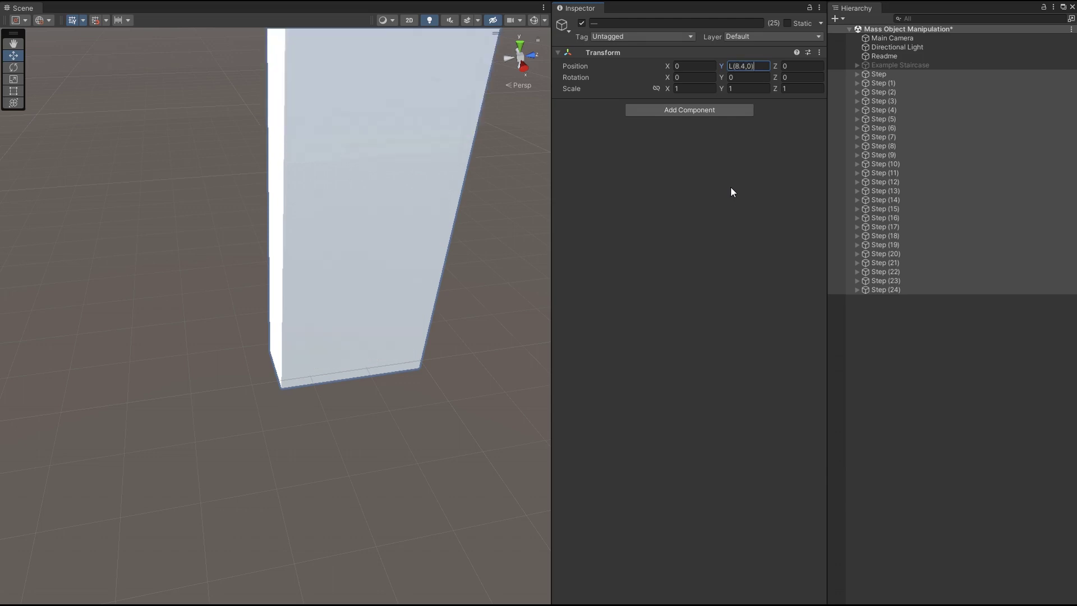
{"action": "right_click_drag", "start_coordinate": [370, 323], "coordinate": [322, 231]}
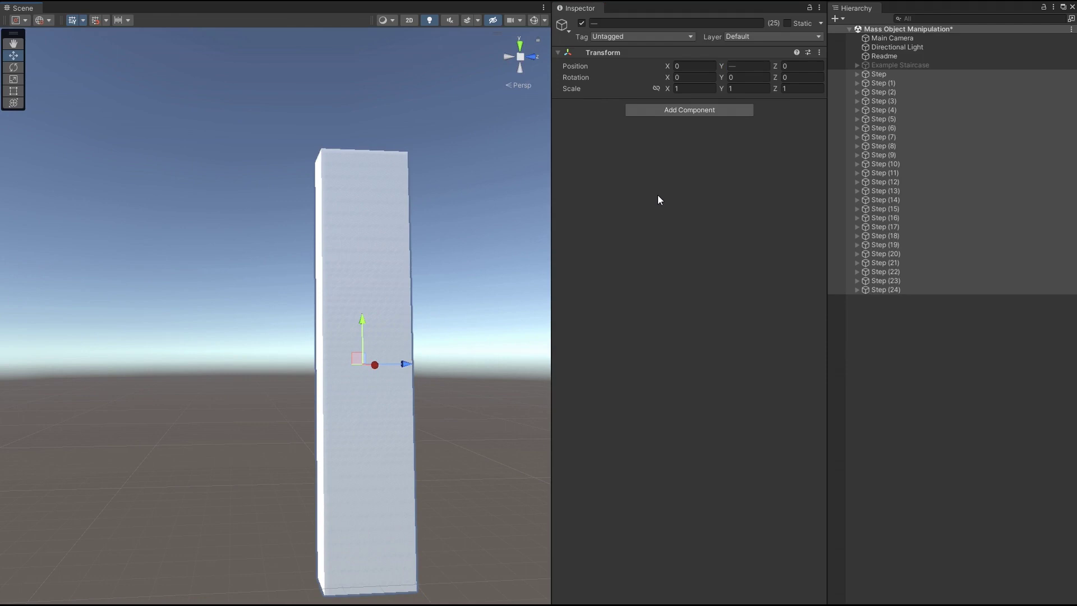
Step: Enter L(480,0) in the selected Steps' Y rotation field to twist them into a spiral
{"action": "left_click", "coordinate": [740, 77]}
{"action": "type", "text": "L(480,0)"}
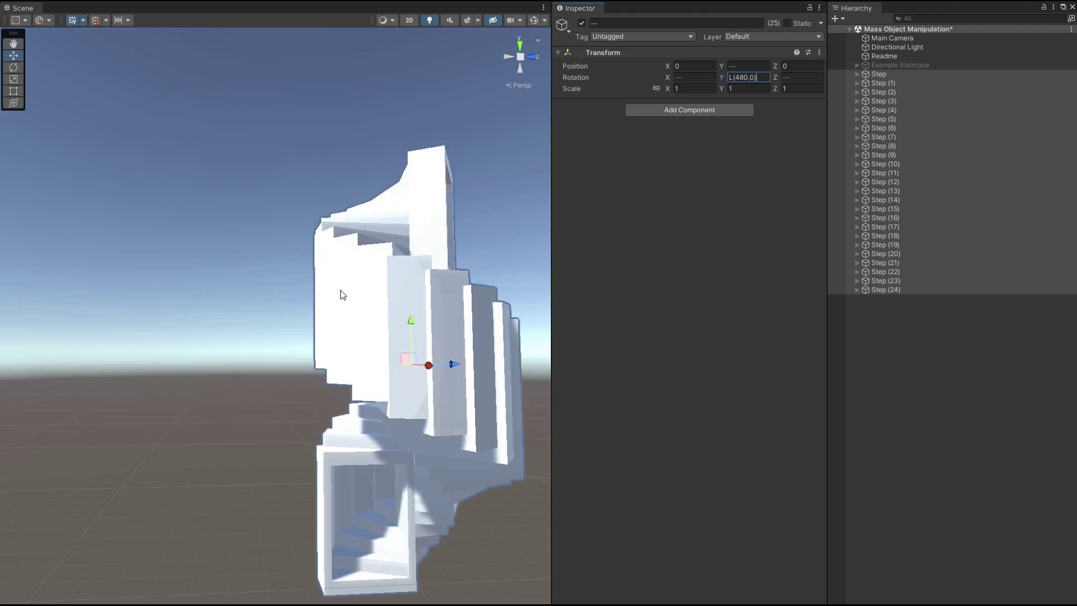
Step: Orbit and zoom the Scene view to look around from inside the spiral staircase
{"action": "left_click_drag", "start_coordinate": [440, 553], "coordinate": [504, 53], "text": "alt"}
{"action": "scroll", "coordinate": [504, 53], "scroll_direction": "up", "scroll_amount": 10}
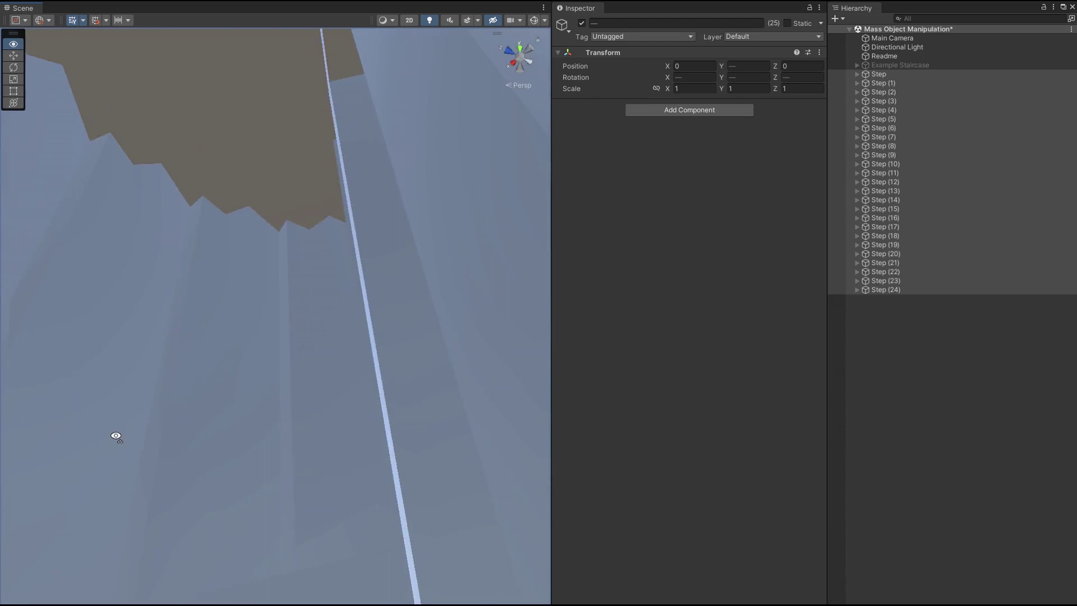
{"action": "right_click_drag", "start_coordinate": [115, 435], "coordinate": [373, 457]}
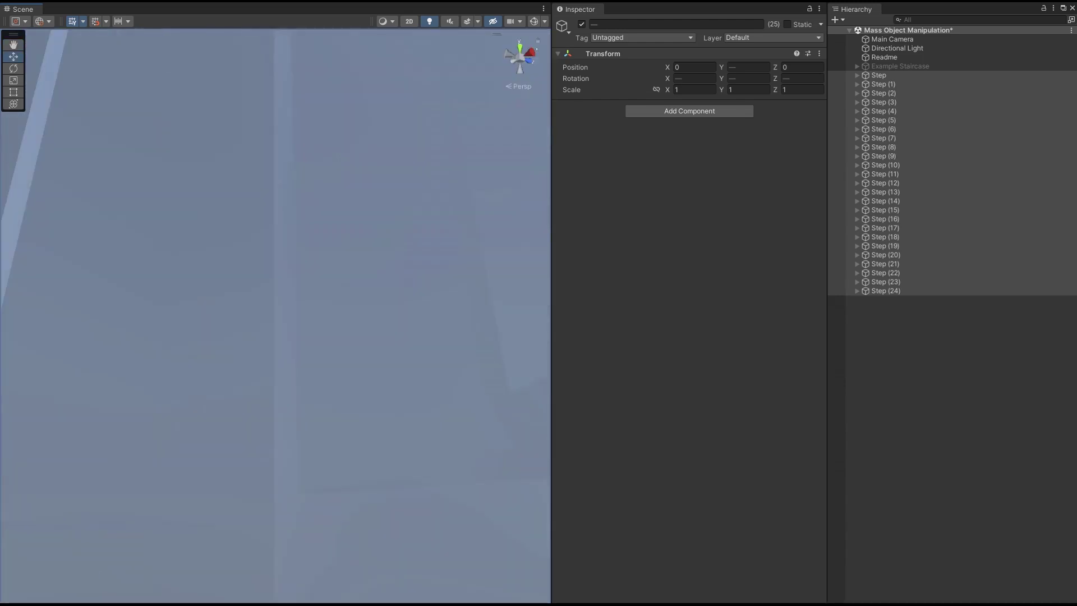